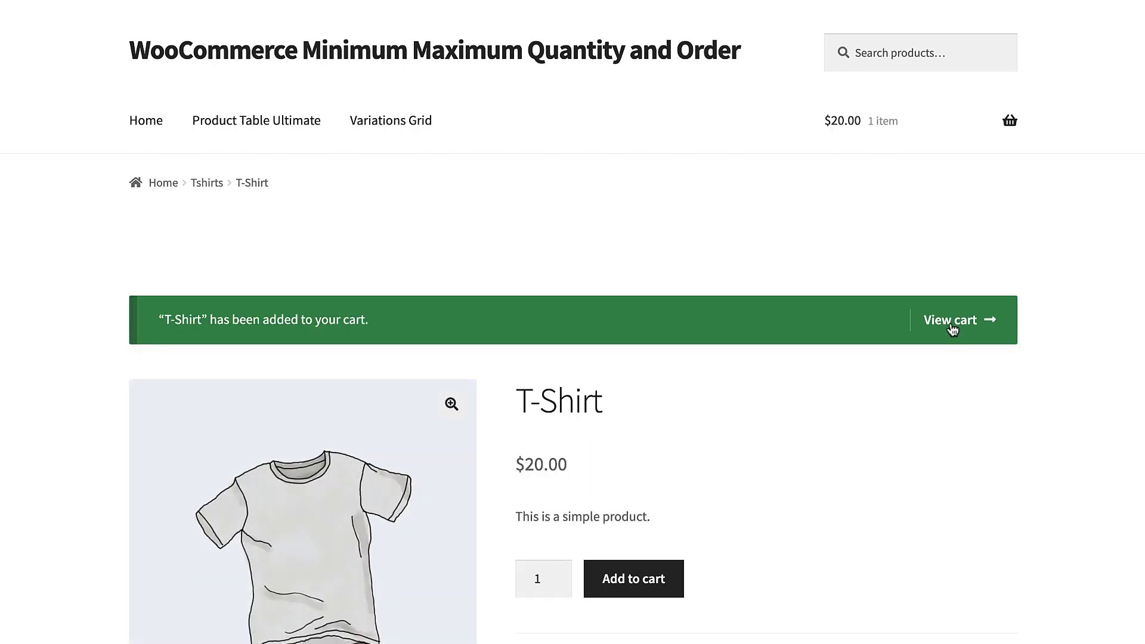
Move the $20.00 T-Shirt order from the cart page on to checkout
{"action": "left_click", "coordinate": [954, 329]}
{"action": "scroll", "coordinate": [1064, 484], "scroll_direction": "down", "scroll_amount": 5}
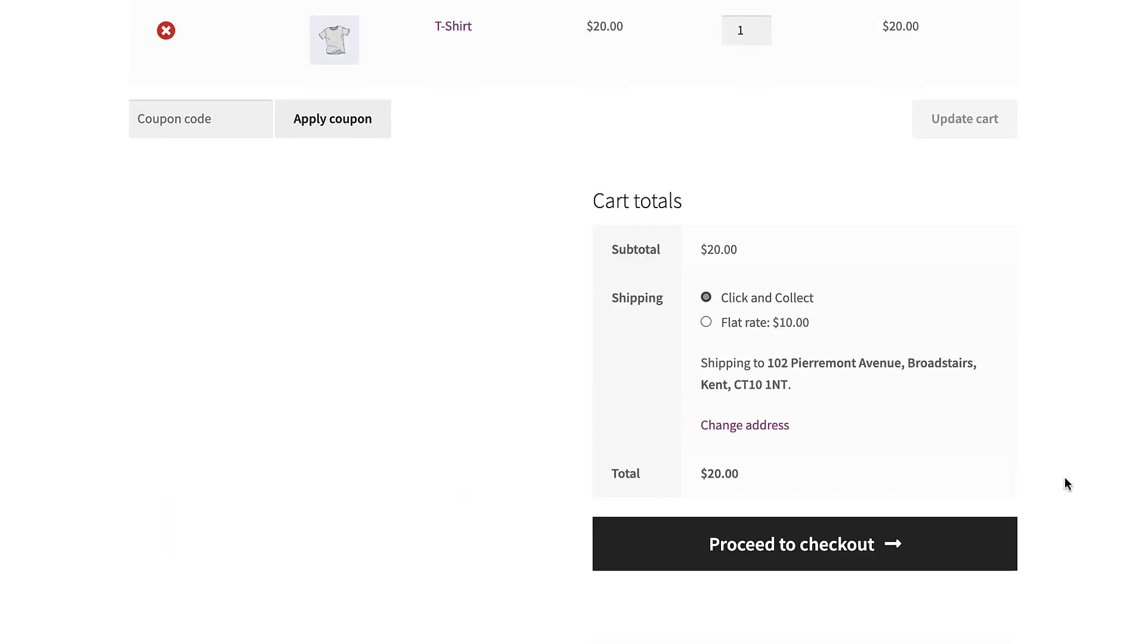
{"action": "left_click", "coordinate": [856, 559]}
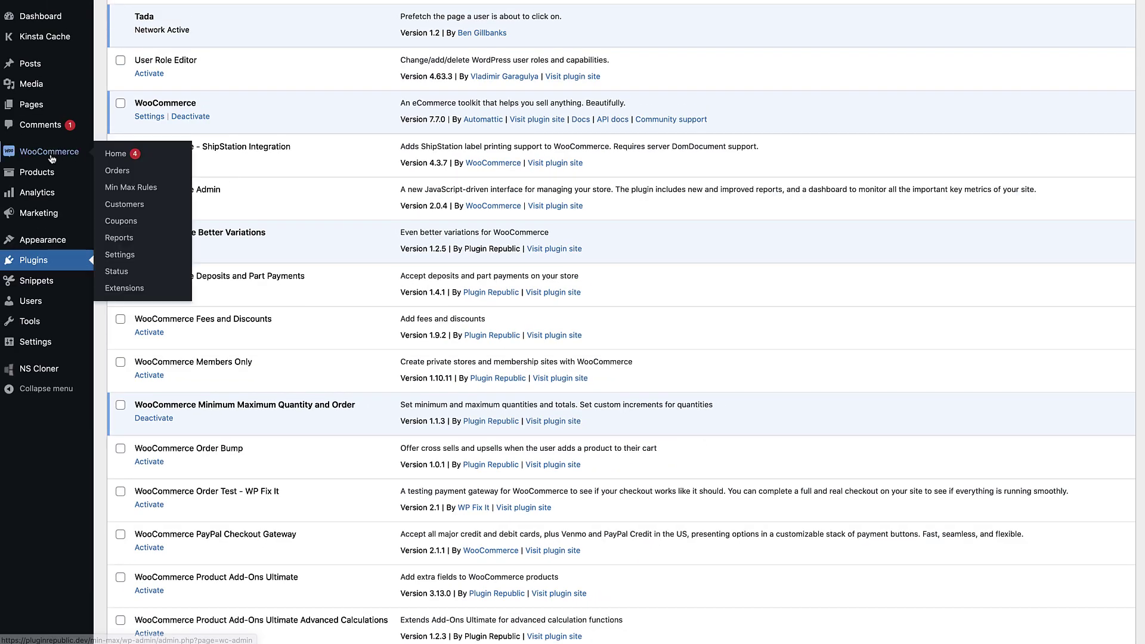
Enter 1000 as the Minimum Order Value in WooCommerce's Min Max settings
{"action": "left_click", "coordinate": [120, 254]}
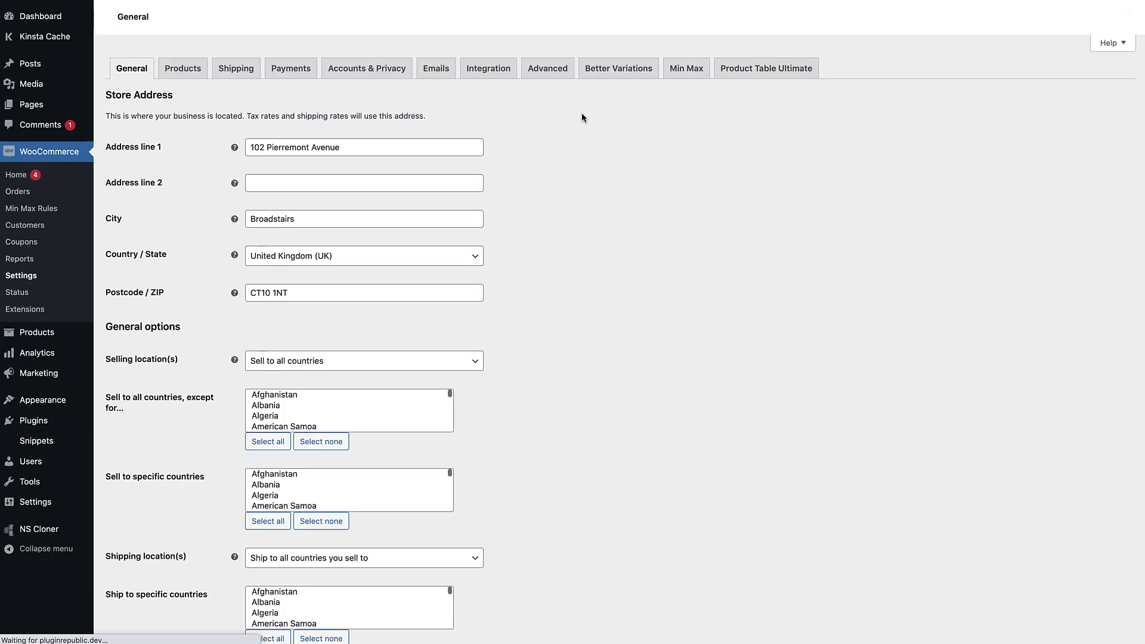
{"action": "left_click", "coordinate": [686, 68]}
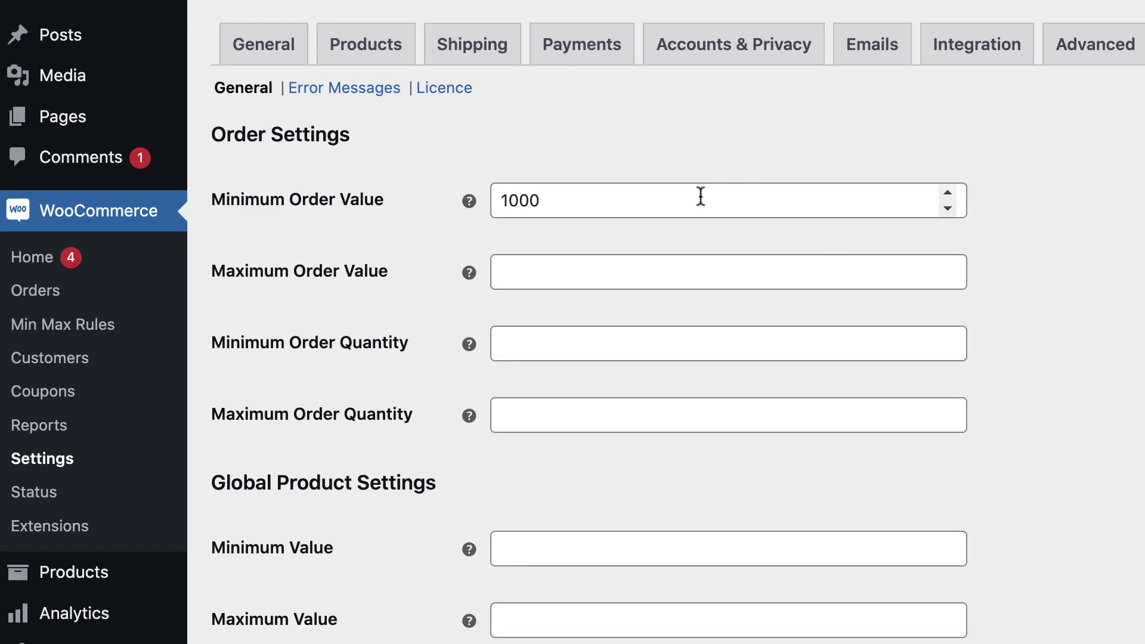
{"action": "left_click", "coordinate": [700, 196]}
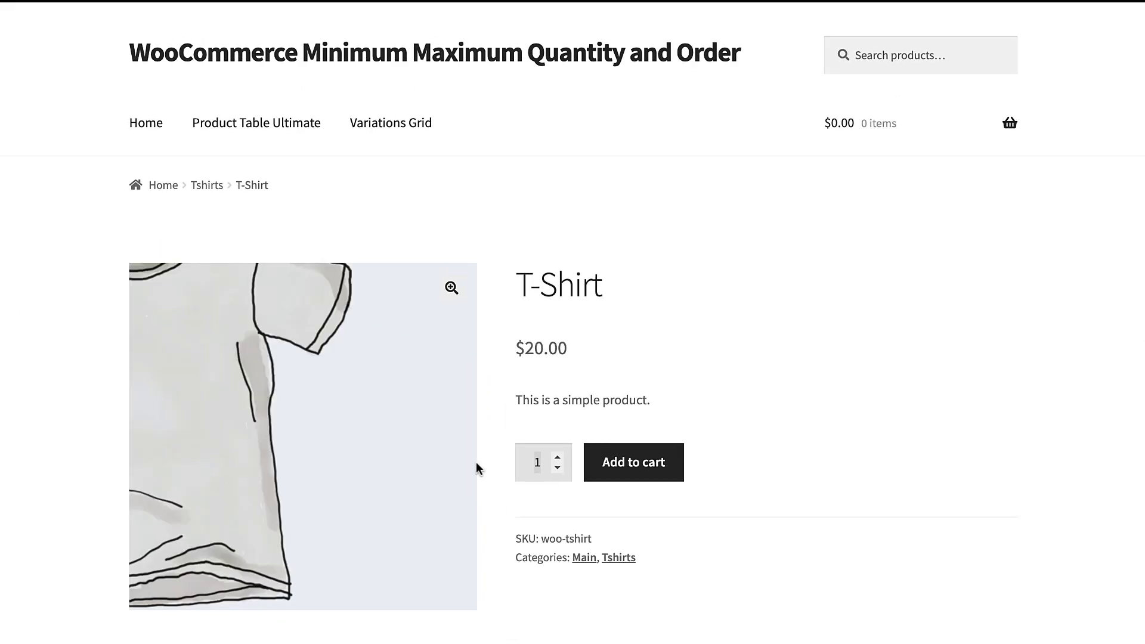
{"action": "type", "text": "48"}
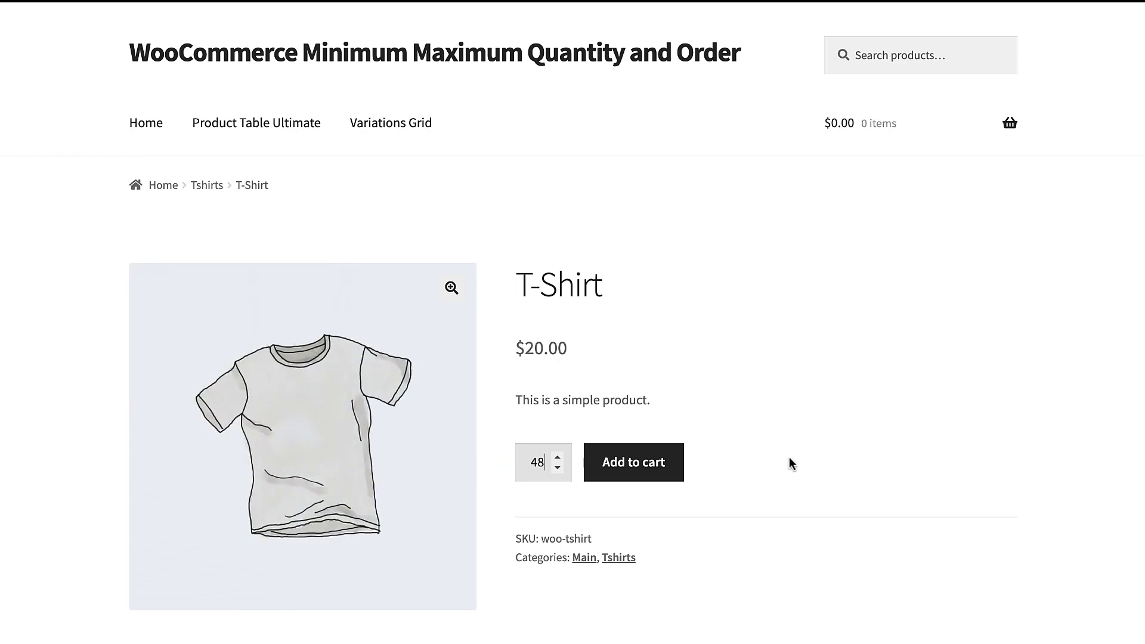
Add 48 T-Shirts ($960.00) to the cart and attempt checkout from the mini-cart
{"action": "left_click", "coordinate": [628, 462]}
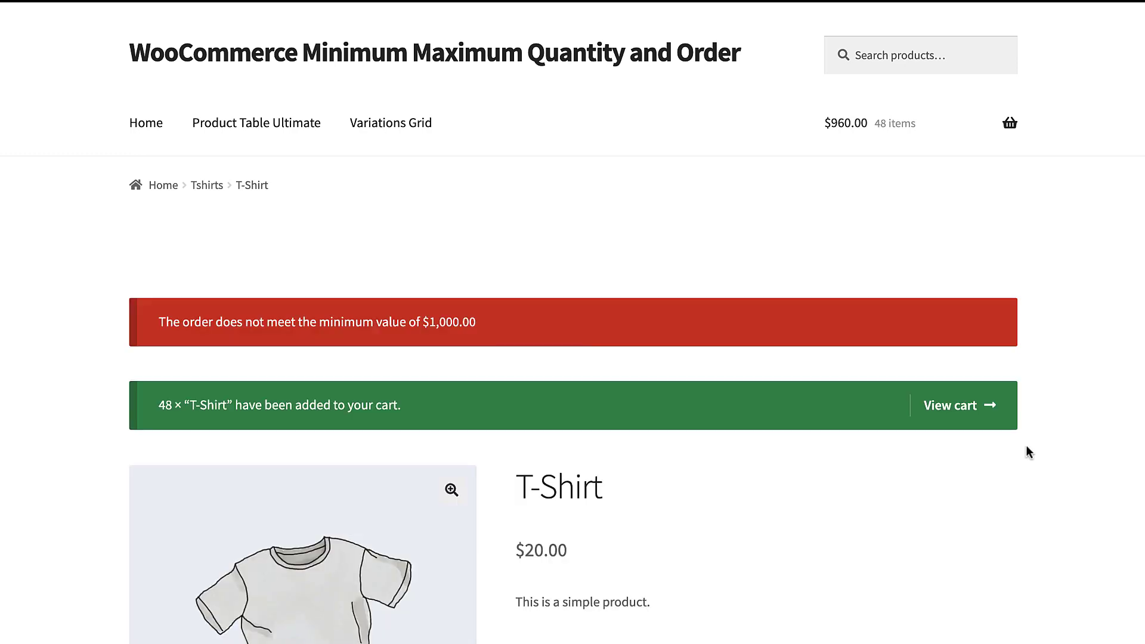
{"action": "mouse_move", "coordinate": [869, 123]}
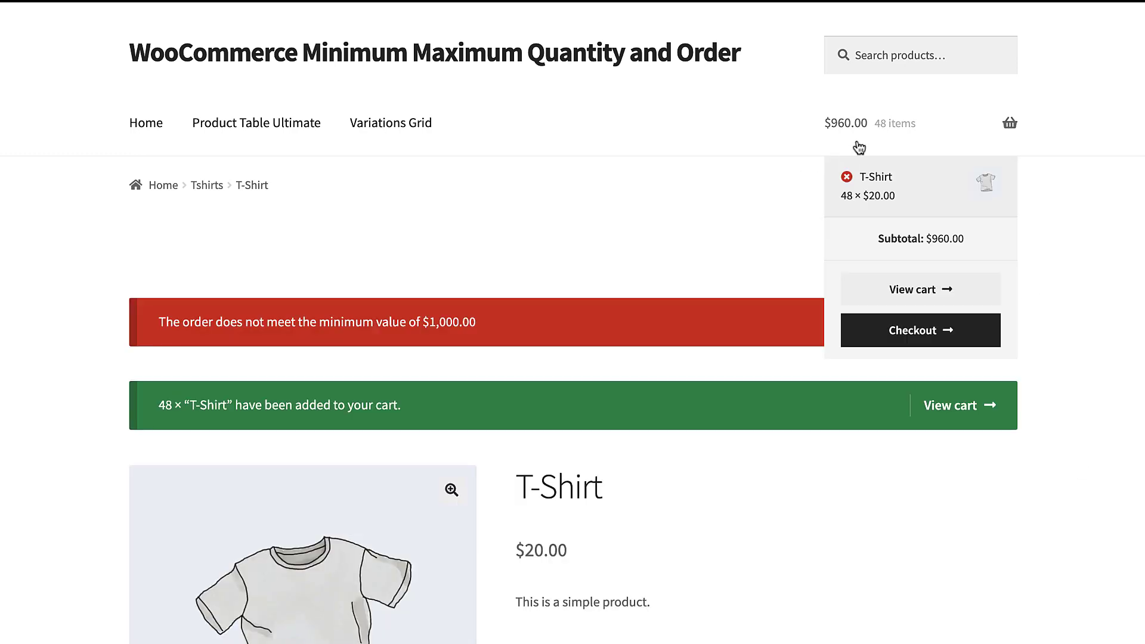
{"action": "left_click", "coordinate": [911, 331]}
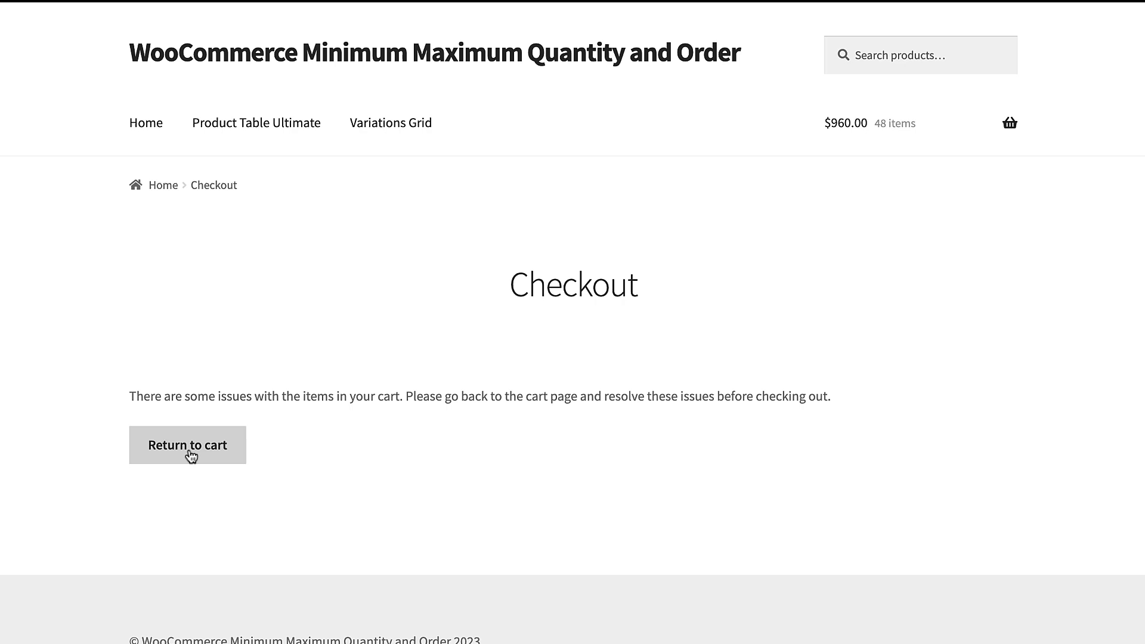
Return to the cart and update the T-Shirt quantity to 50 ($1,000.00)
{"action": "left_click", "coordinate": [190, 454]}
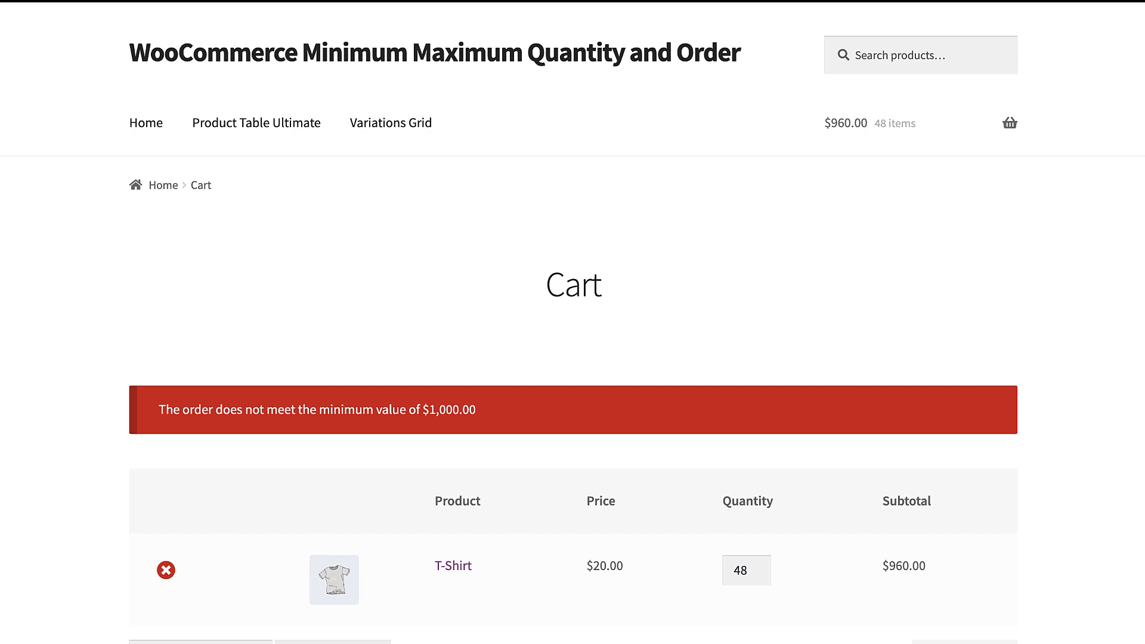
{"action": "mouse_move", "coordinate": [746, 569]}
{"action": "left_click", "coordinate": [761, 566]}
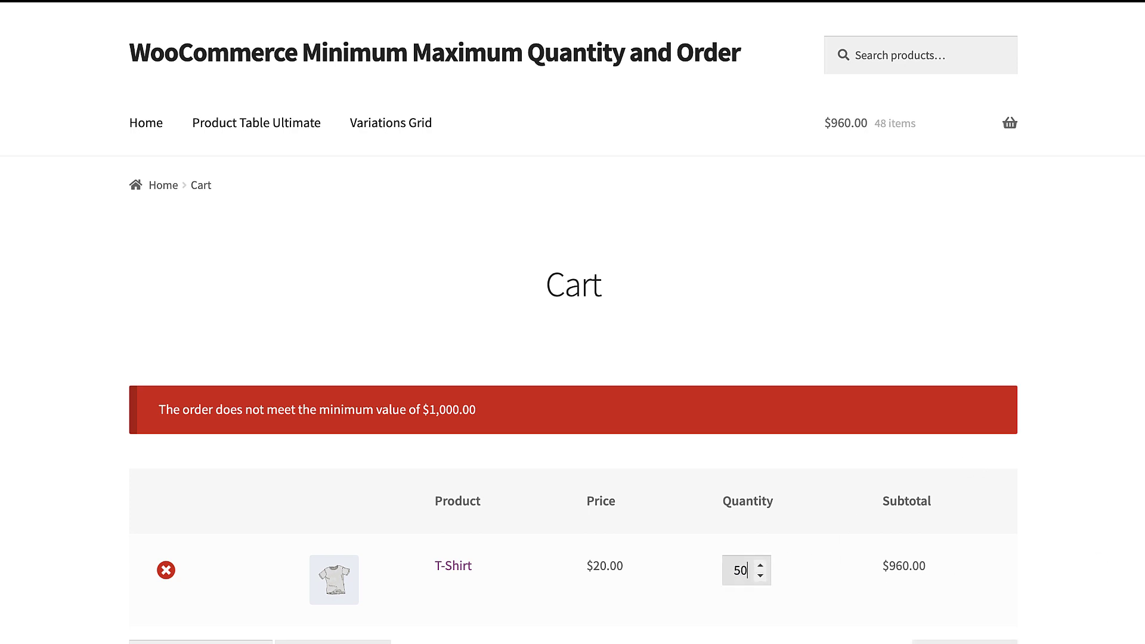
{"action": "key", "text": "Return"}
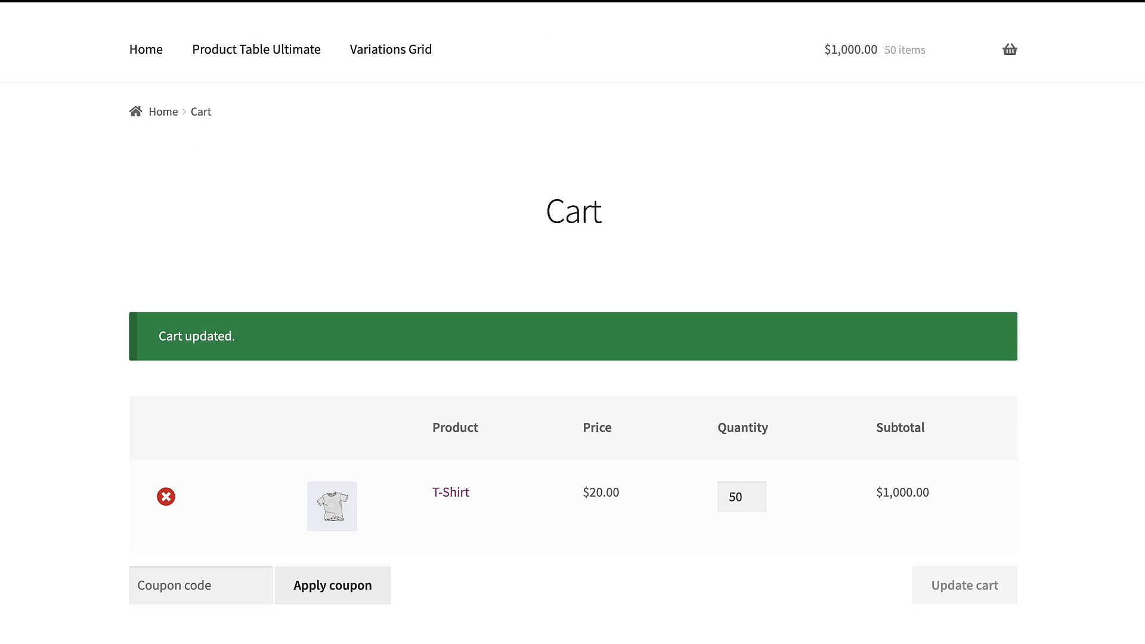
{"action": "scroll", "coordinate": [572, 358], "scroll_direction": "down", "scroll_amount": 3}
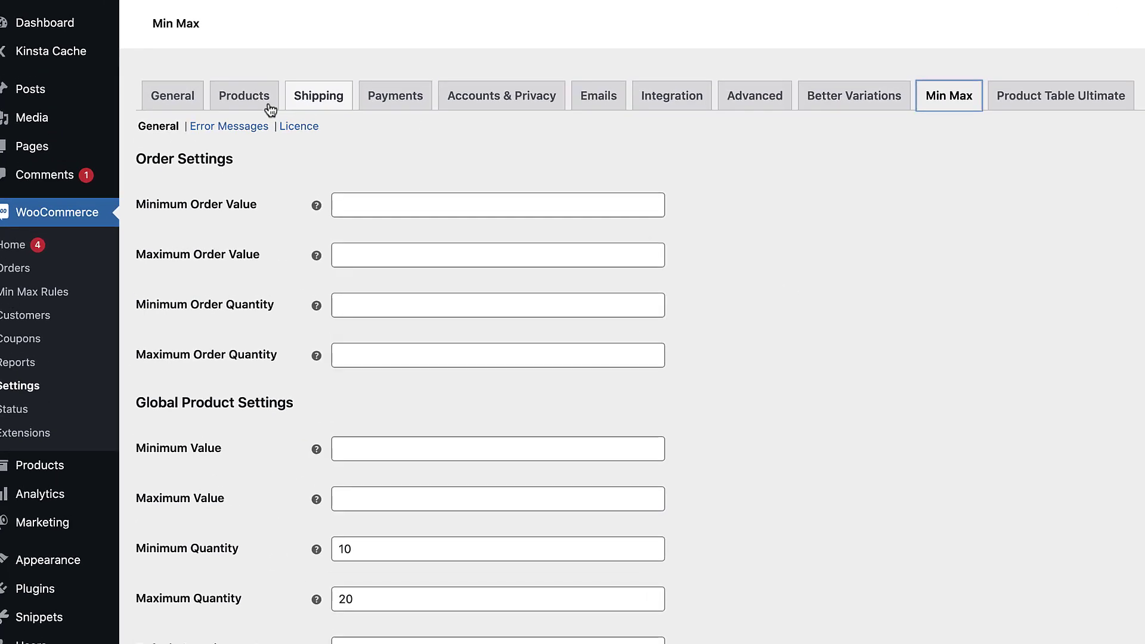
Review the Minimum Order Value Error text, then select the General Minimum Value field
{"action": "left_click", "coordinate": [267, 127]}
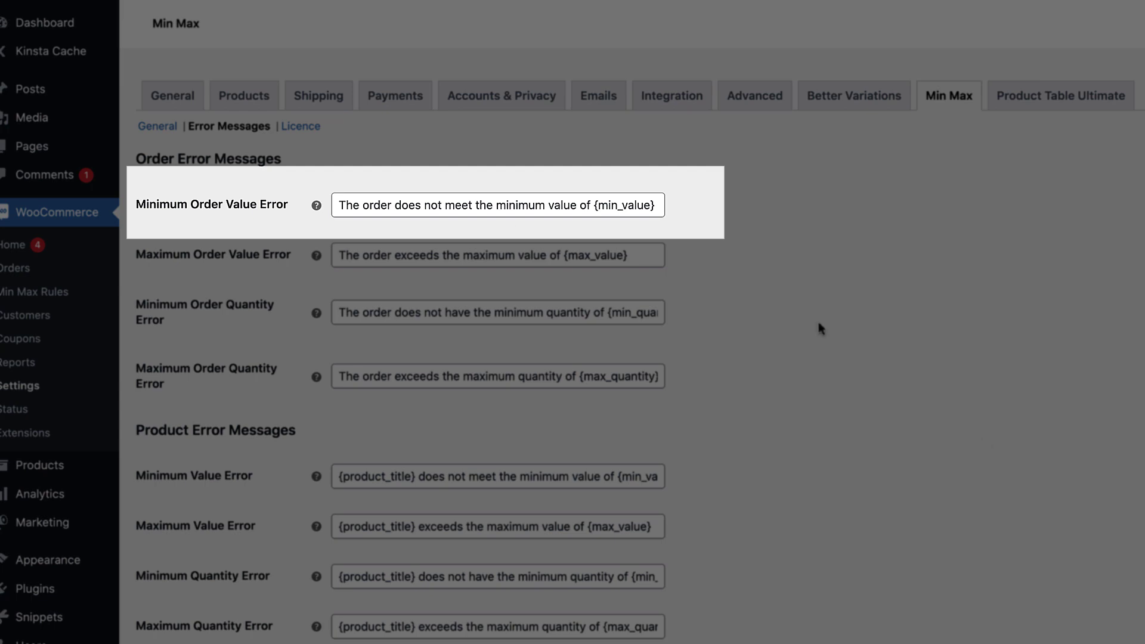
{"action": "double_click", "coordinate": [408, 205]}
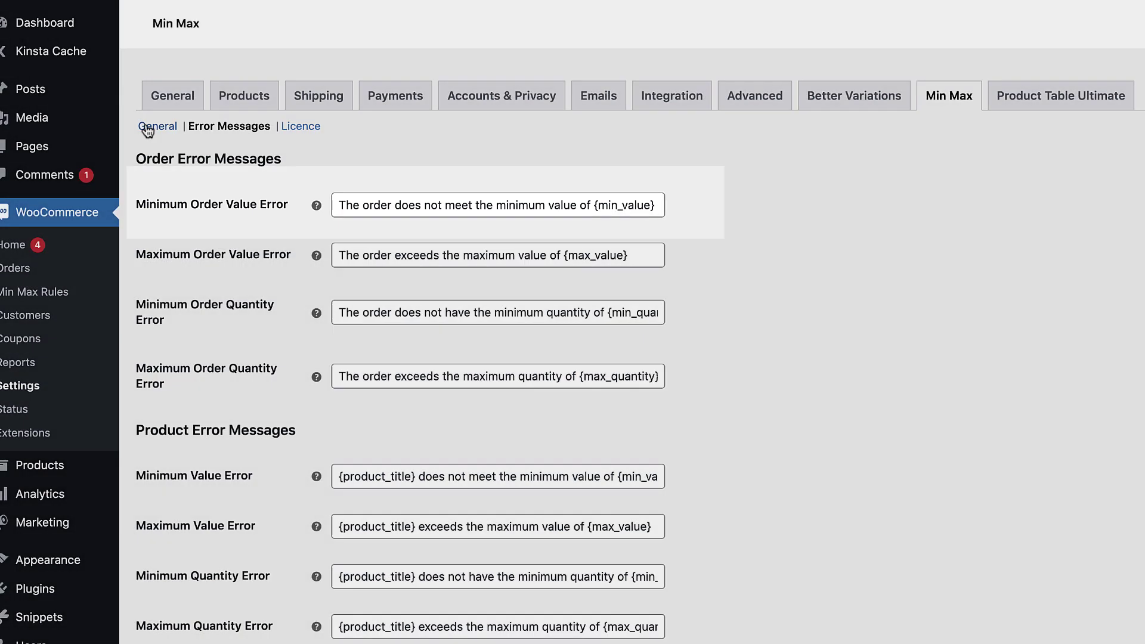
{"action": "left_click", "coordinate": [148, 126]}
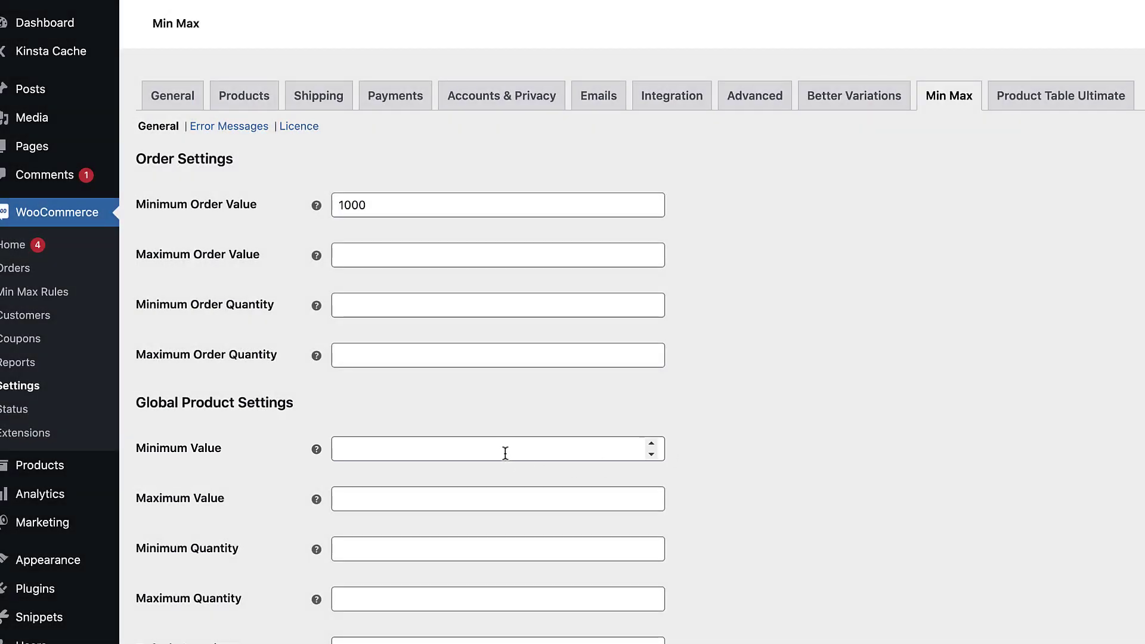
{"action": "left_click", "coordinate": [505, 450]}
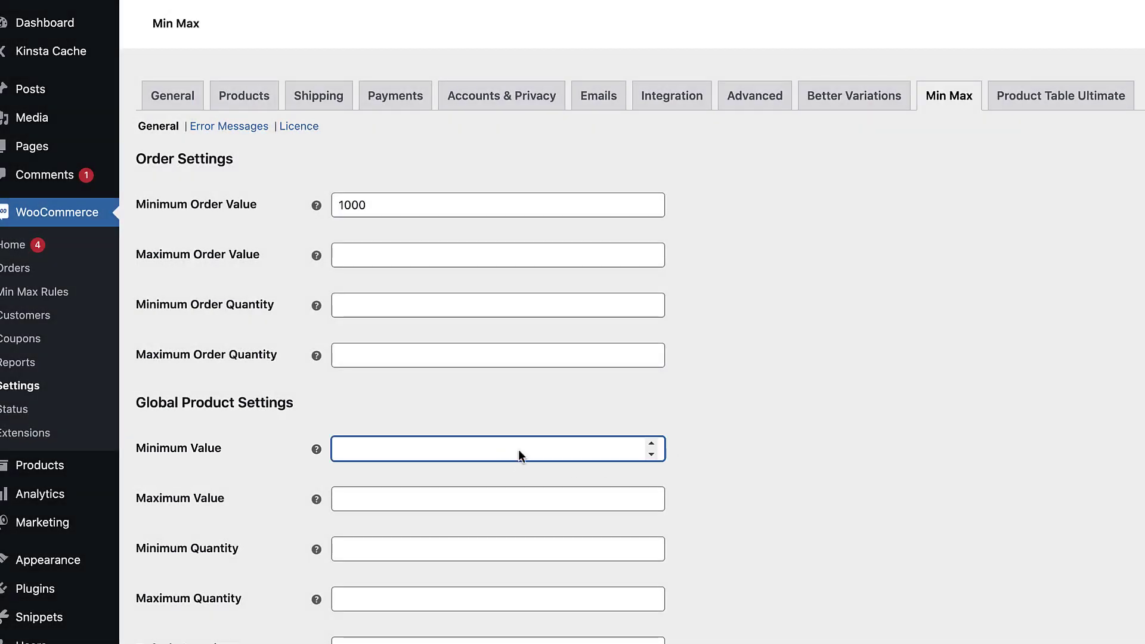